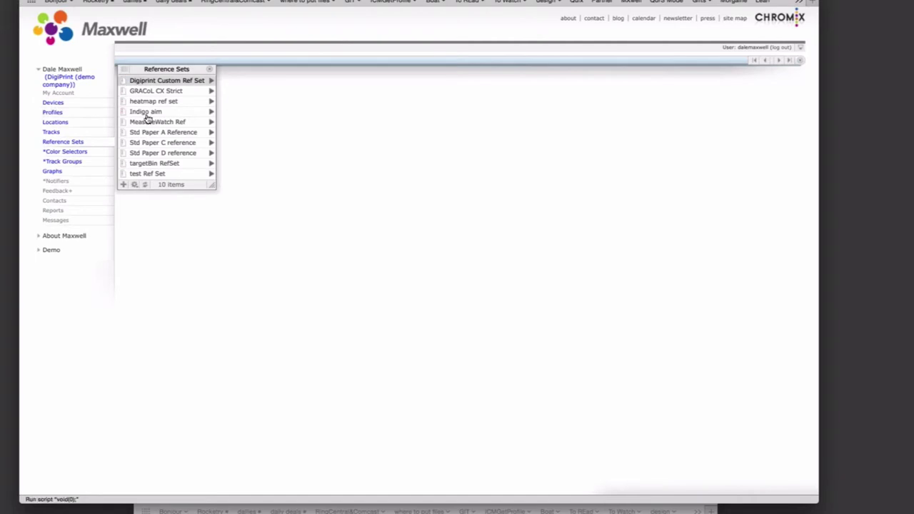
Open the full details of the test Ref Set reference set and view its color aim
{"action": "left_click", "coordinate": [150, 175]}
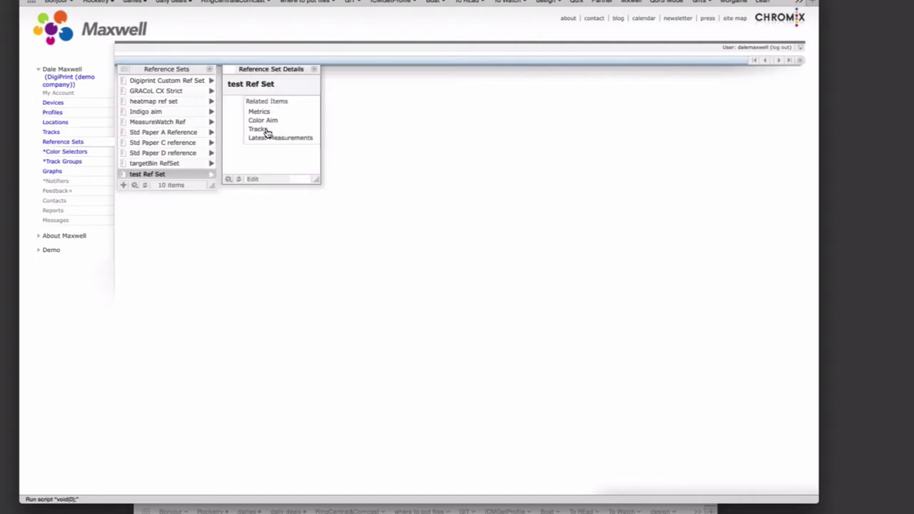
{"action": "left_click", "coordinate": [231, 75]}
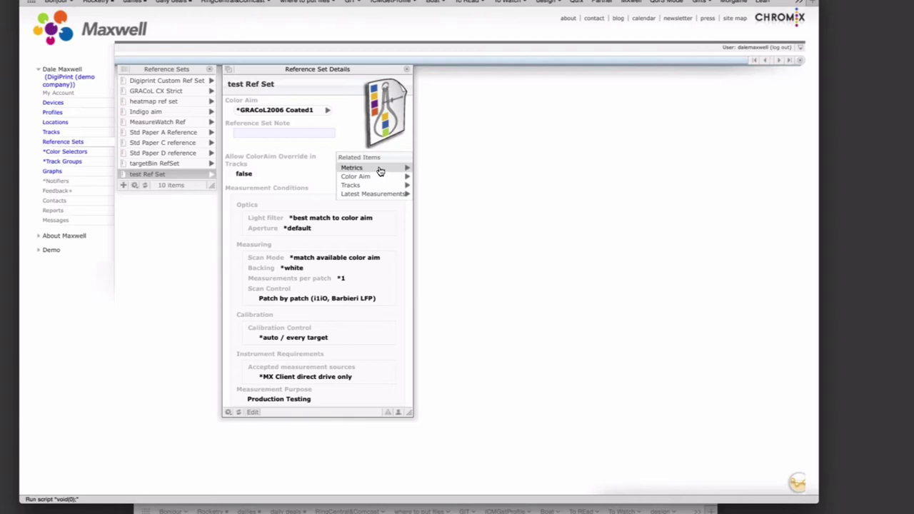
{"action": "left_click", "coordinate": [354, 176]}
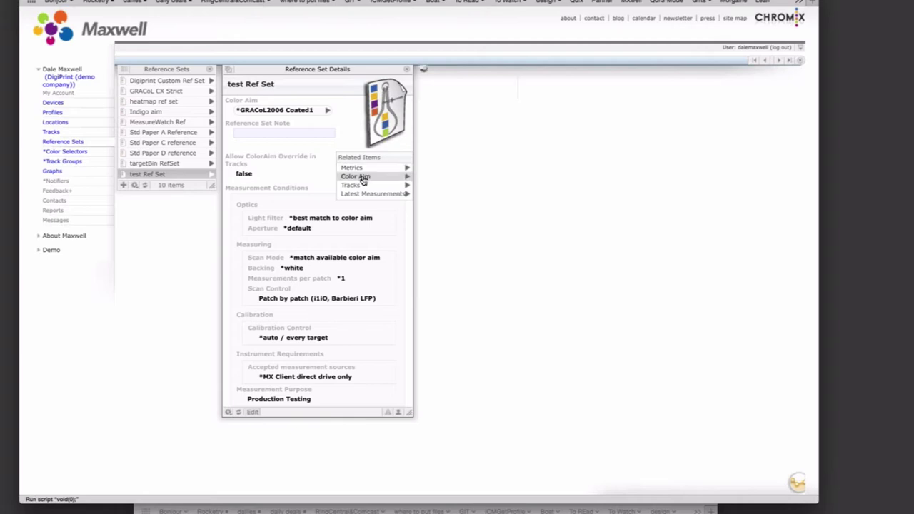
{"action": "left_click", "coordinate": [426, 72]}
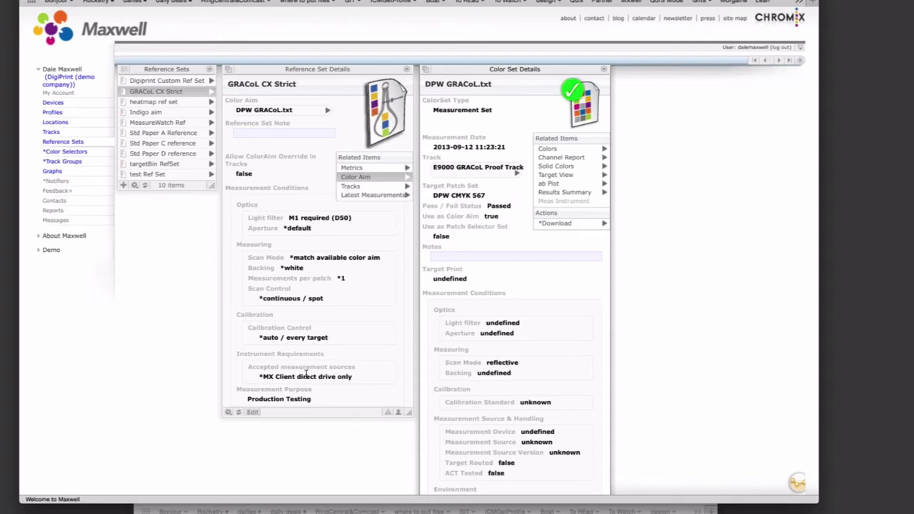
Set the light filter of the GRACoL CX Strict reference set to *best match to color aim
{"action": "left_click", "coordinate": [252, 413]}
{"action": "left_click", "coordinate": [323, 222]}
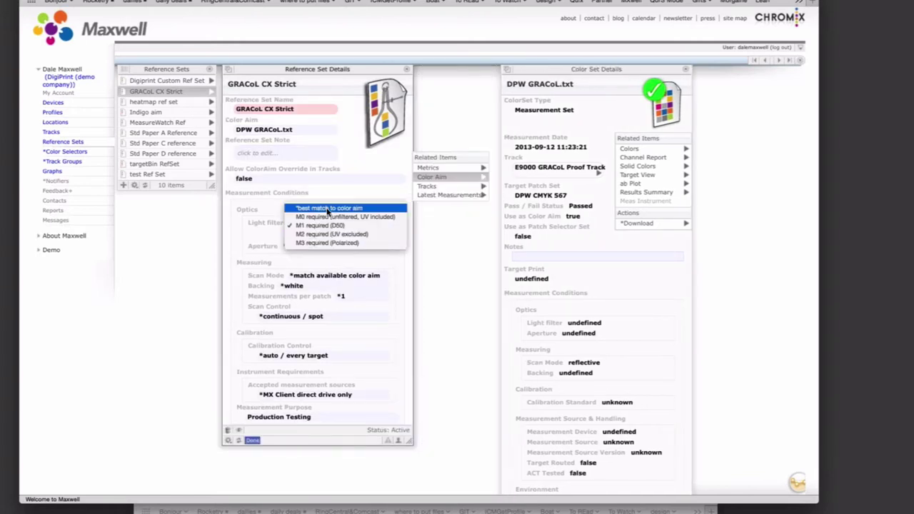
{"action": "left_click", "coordinate": [329, 209]}
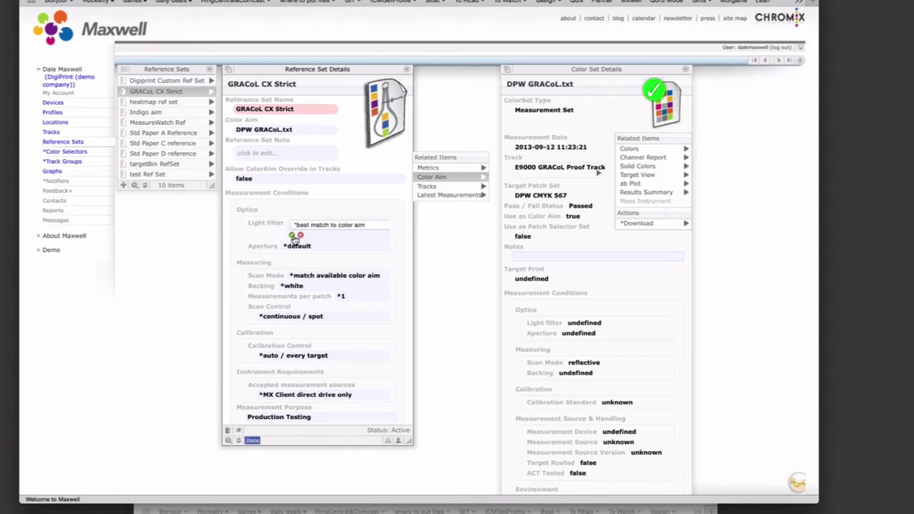
{"action": "left_click", "coordinate": [292, 236]}
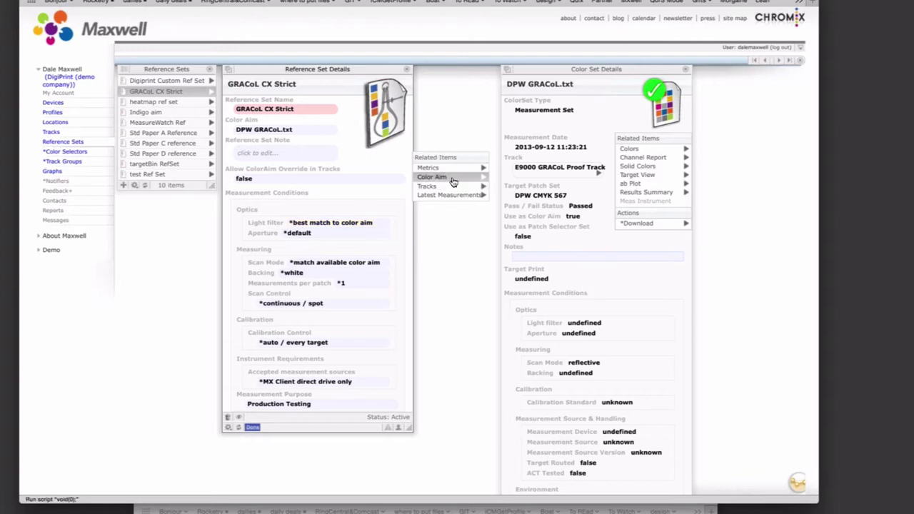
Examine the measurement conditions of the DPW GRACoL.txt color set
{"action": "scroll", "coordinate": [586, 285], "scroll_direction": "down", "scroll_amount": 3}
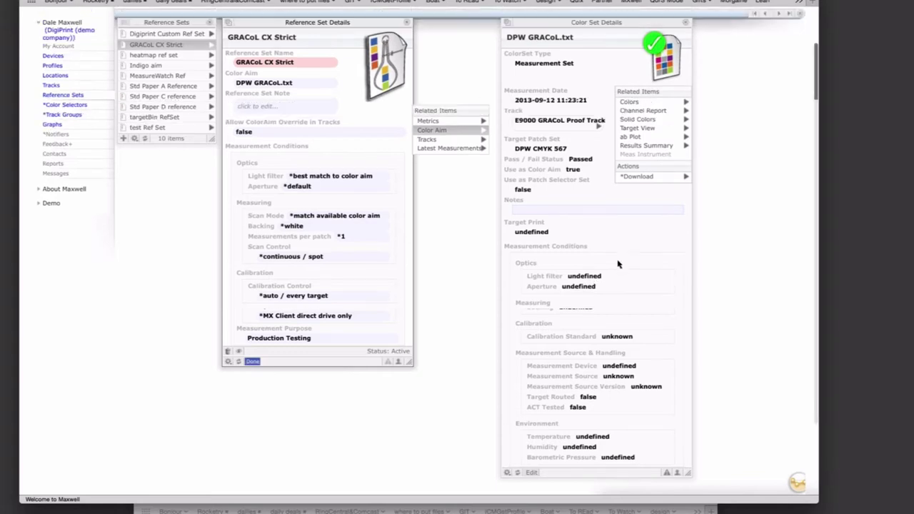
{"action": "left_click", "coordinate": [531, 473]}
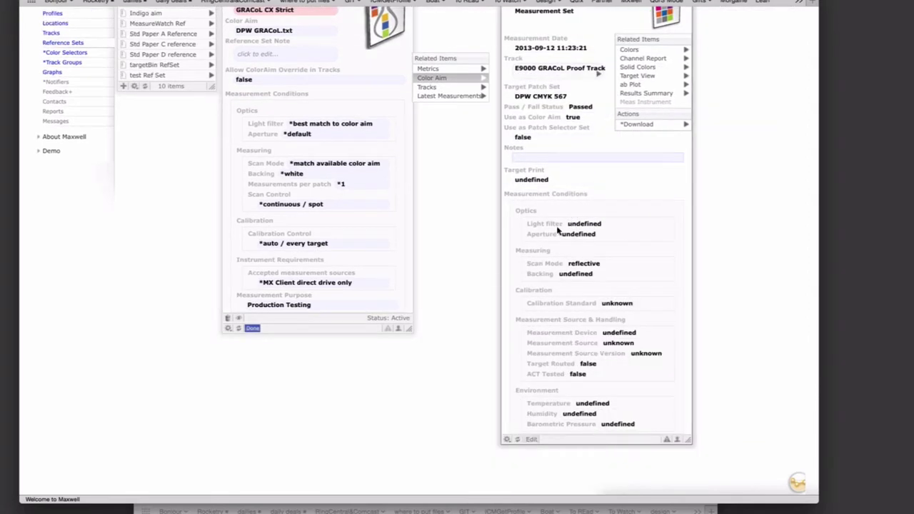
{"action": "scroll", "coordinate": [560, 230], "scroll_direction": "up", "scroll_amount": 2}
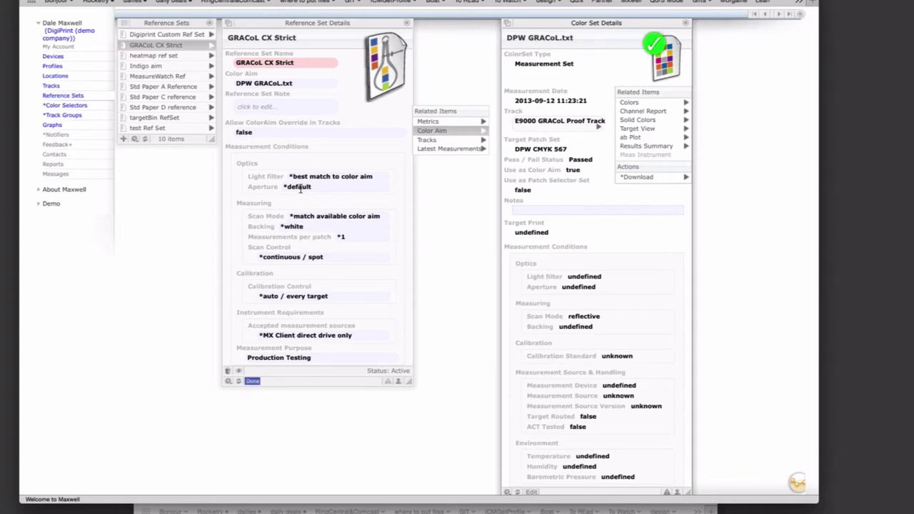
Review the aperture options available in the GRACoL CX Strict measurement conditions
{"action": "left_click", "coordinate": [330, 177]}
{"action": "left_click", "coordinate": [275, 296]}
{"action": "left_click", "coordinate": [293, 256]}
{"action": "left_click", "coordinate": [297, 227]}
{"action": "left_click", "coordinate": [334, 177]}
{"action": "left_click", "coordinate": [298, 187]}
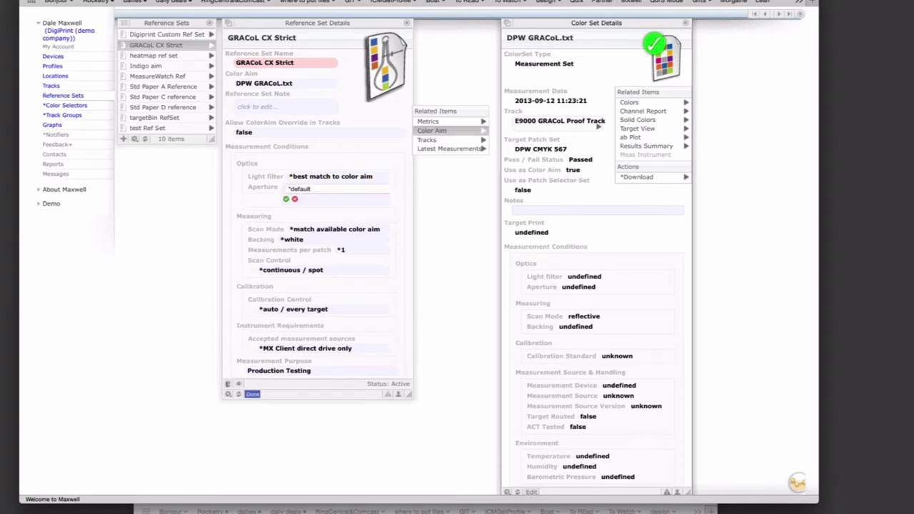
{"action": "left_click", "coordinate": [319, 191]}
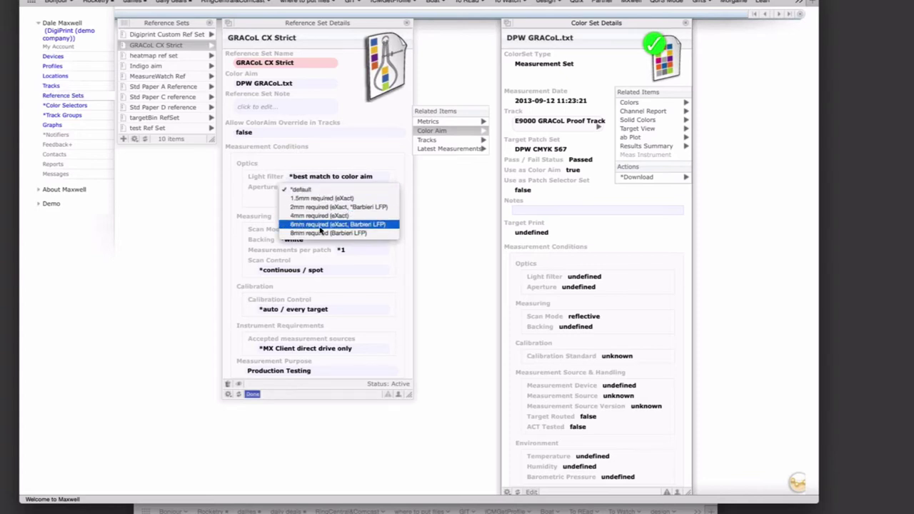
{"action": "key", "text": "Up"}
{"action": "key", "text": "Up"}
{"action": "left_click", "coordinate": [268, 204]}
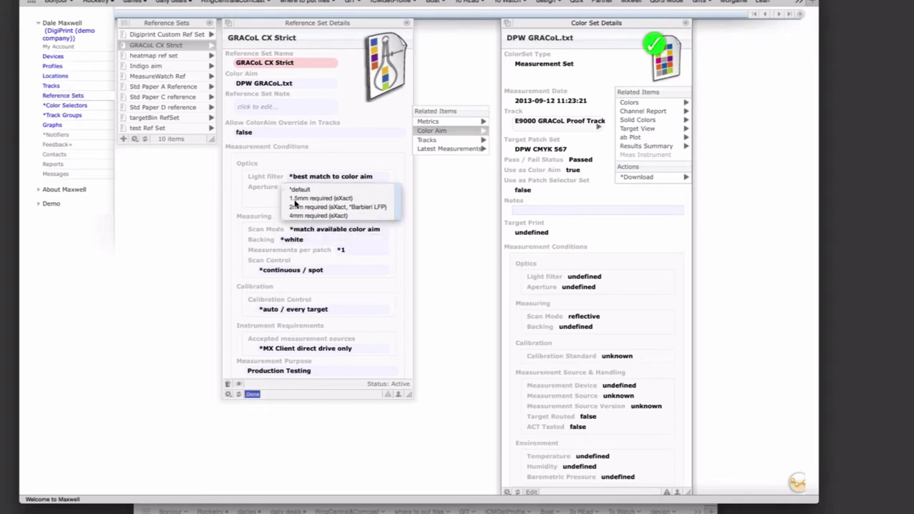
{"action": "left_click", "coordinate": [295, 200]}
Review the scan mode options for the GRACoL CX Strict reference set and close the field without saving
{"action": "left_click", "coordinate": [326, 216]}
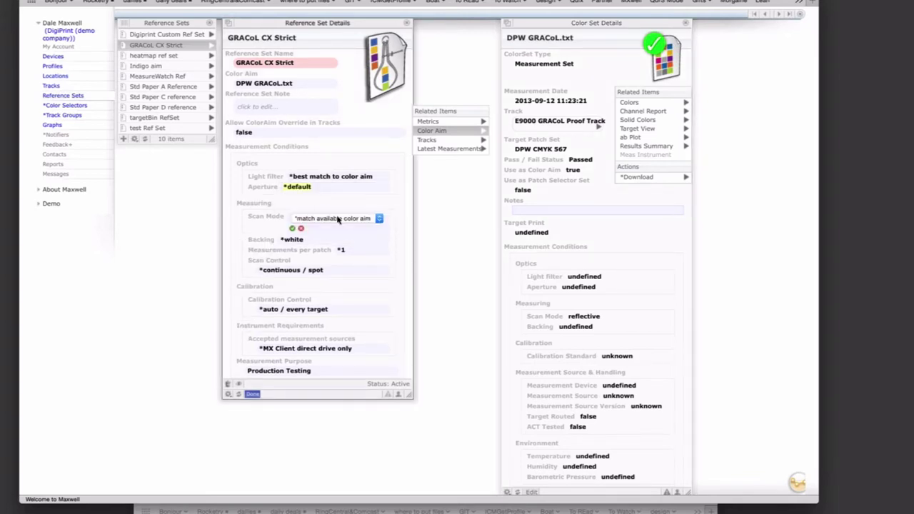
{"action": "left_click", "coordinate": [336, 219]}
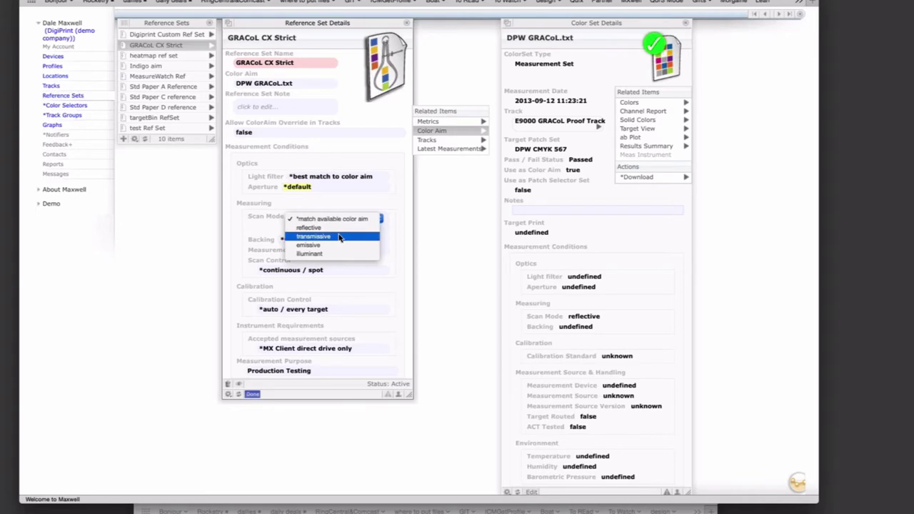
{"action": "left_click", "coordinate": [388, 239]}
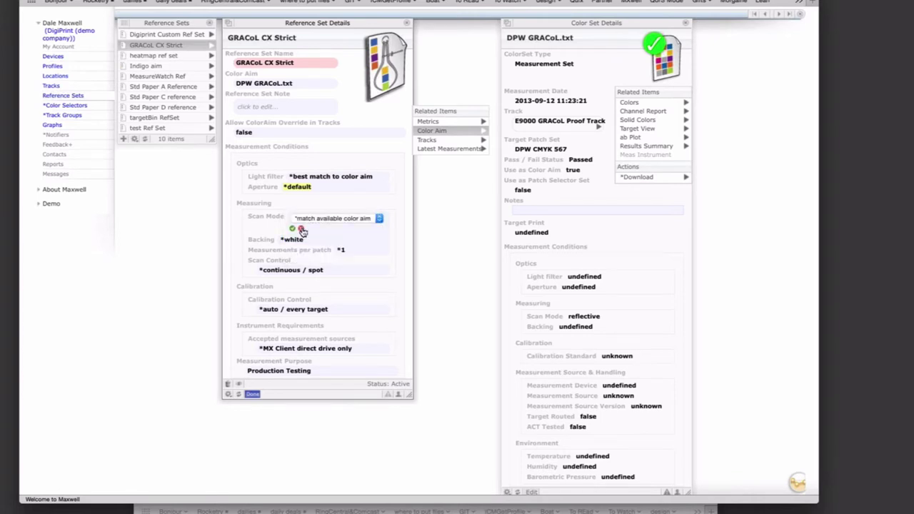
{"action": "left_click", "coordinate": [301, 230]}
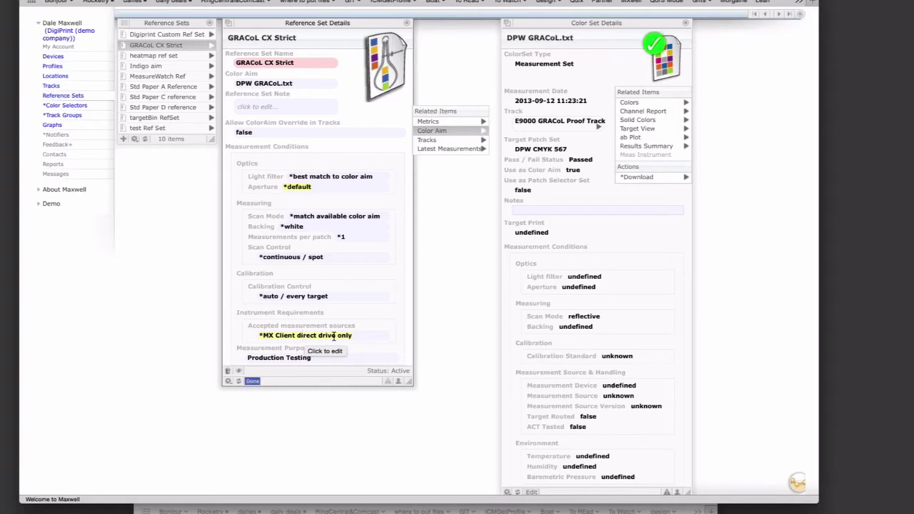
Open the accepted measurement sources setting of the GRACoL CX Strict reference set for inspection, and cancel the edit
{"action": "left_click", "coordinate": [334, 336]}
{"action": "left_click", "coordinate": [334, 336]}
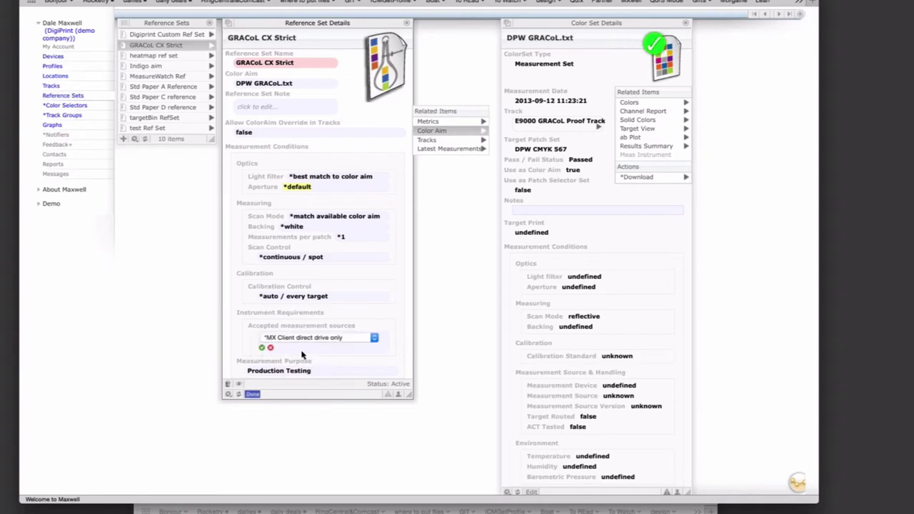
{"action": "key", "text": "Escape"}
{"action": "left_click", "coordinate": [271, 349]}
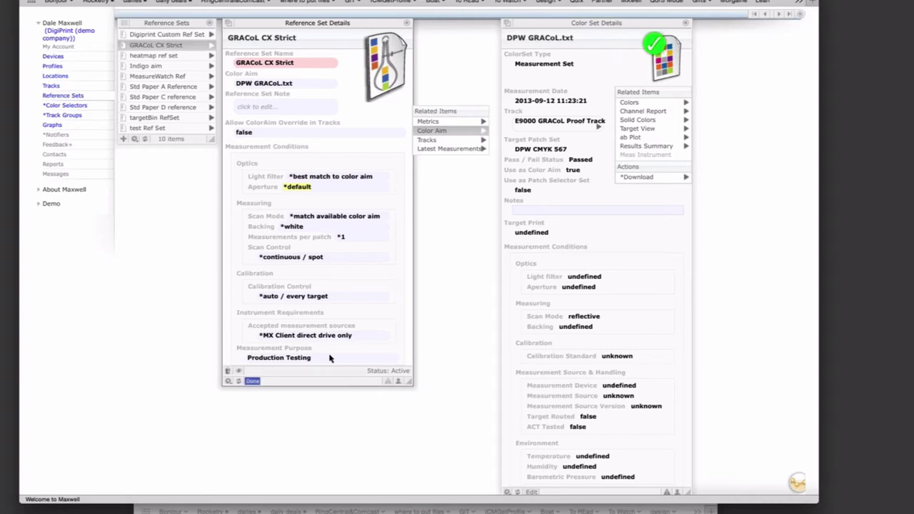
Try Reference Color as the measurement purpose of GRACoL CX Strict, and restore Production Testing
{"action": "left_click", "coordinate": [302, 360]}
{"action": "left_click", "coordinate": [302, 359]}
{"action": "left_click", "coordinate": [302, 360]}
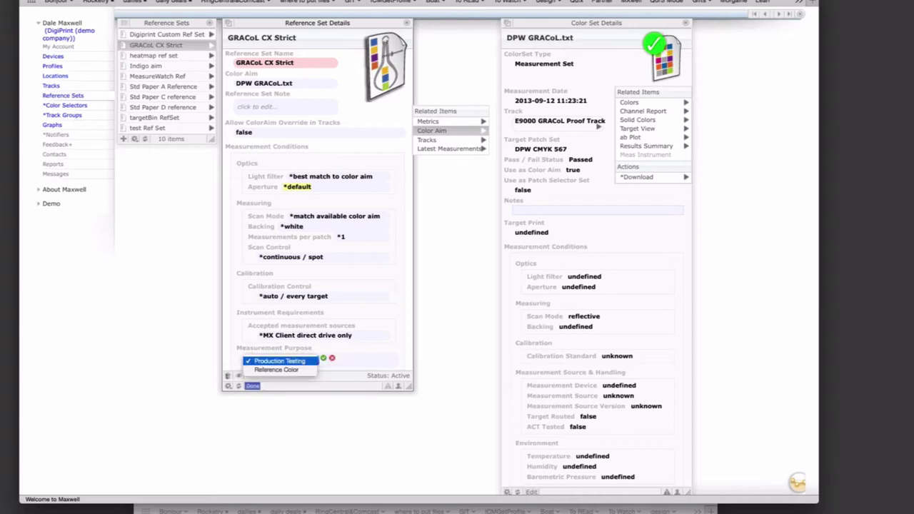
{"action": "left_click", "coordinate": [302, 370]}
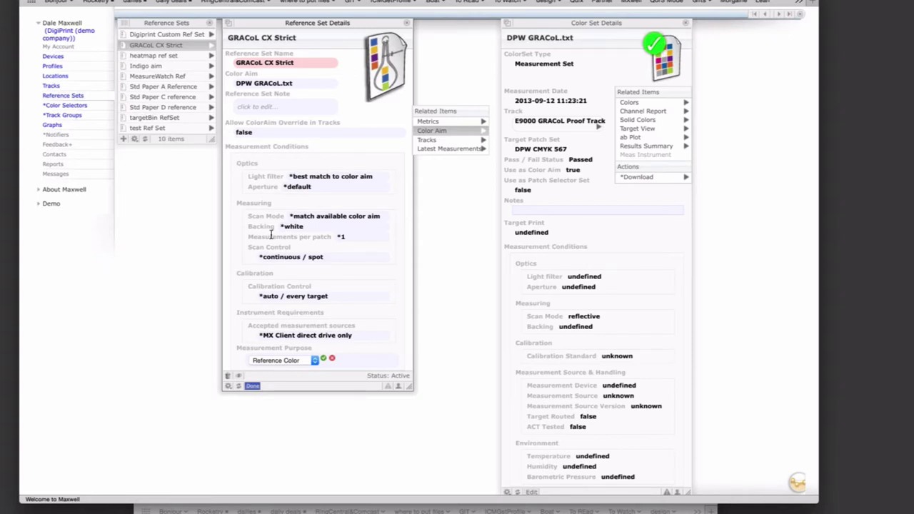
{"action": "left_click", "coordinate": [312, 362]}
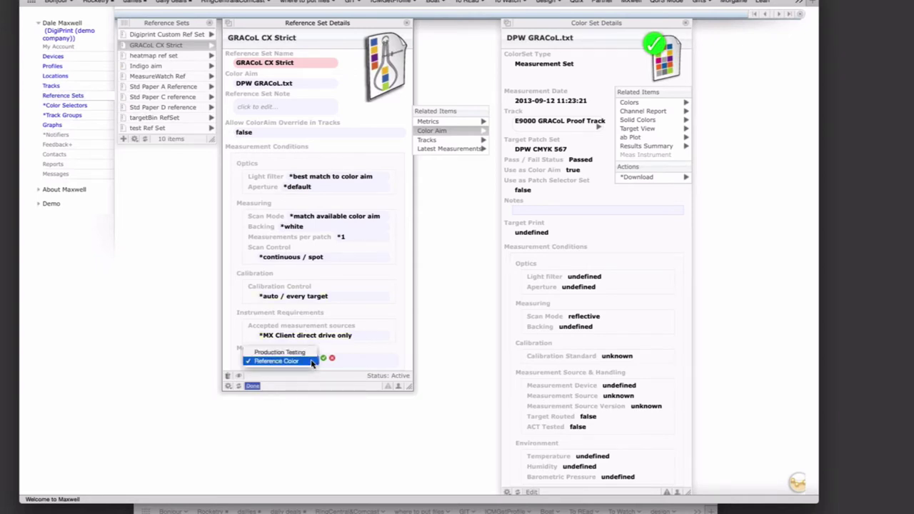
{"action": "left_click", "coordinate": [319, 353]}
{"action": "left_click", "coordinate": [322, 360]}
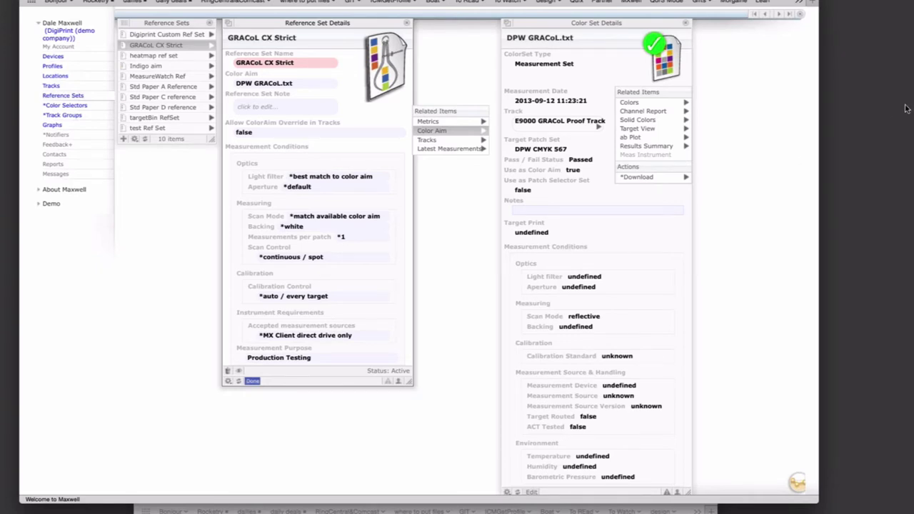
Switch to Maxwell Client, view the measurement window for Test Track, and close it without measuring
{"action": "key", "text": "super+Tab"}
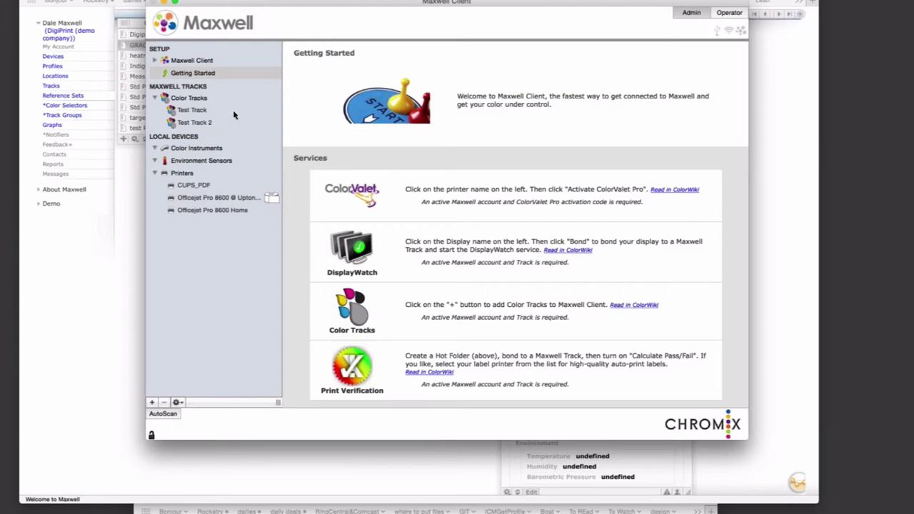
{"action": "left_click", "coordinate": [192, 110]}
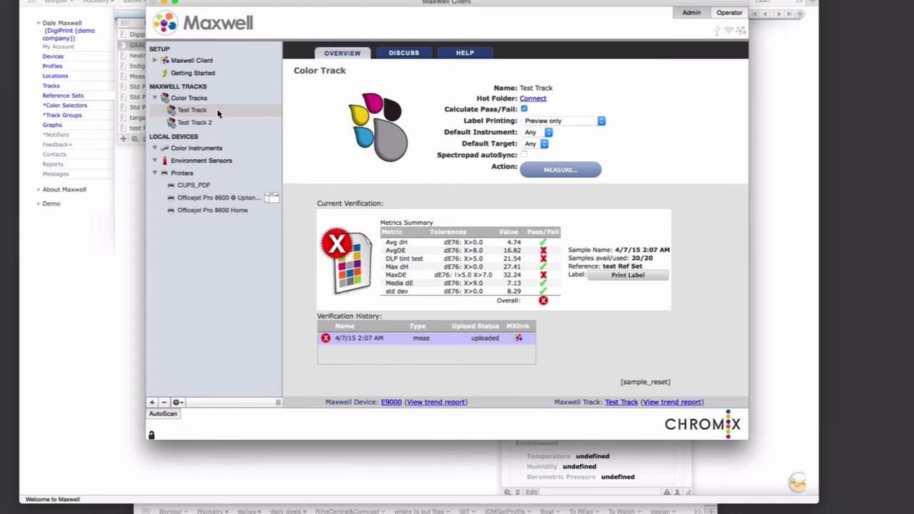
{"action": "left_click", "coordinate": [559, 174]}
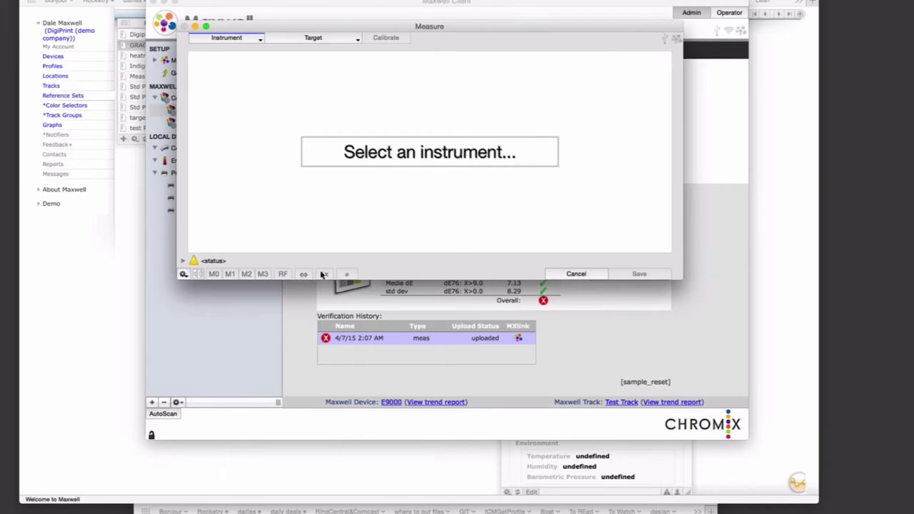
{"action": "left_click", "coordinate": [577, 274]}
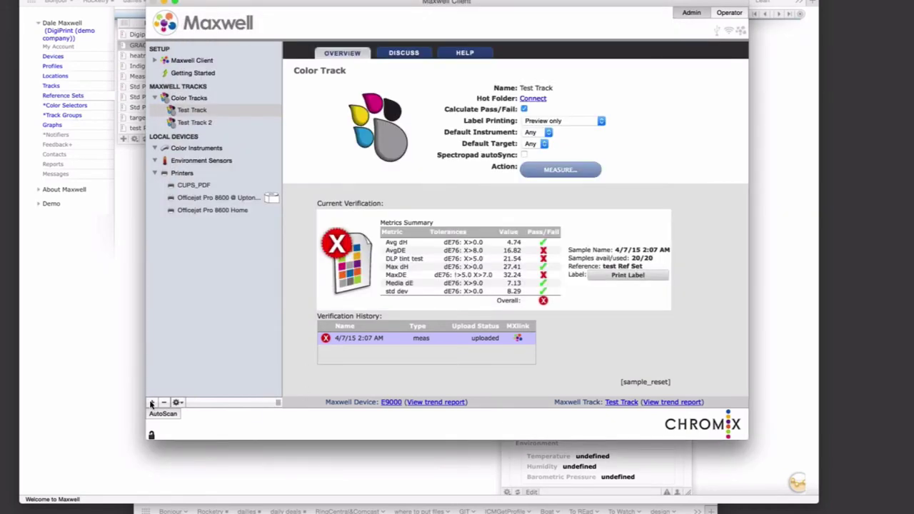
Add the DigiPrint Reference Color Bin track from the target bin device under My Account to the color tracks
{"action": "left_click", "coordinate": [151, 403]}
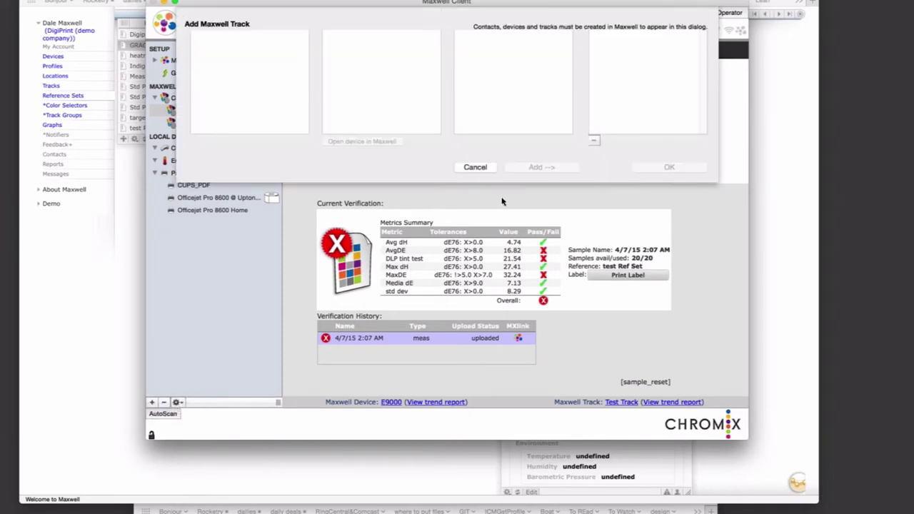
{"action": "left_click", "coordinate": [279, 70]}
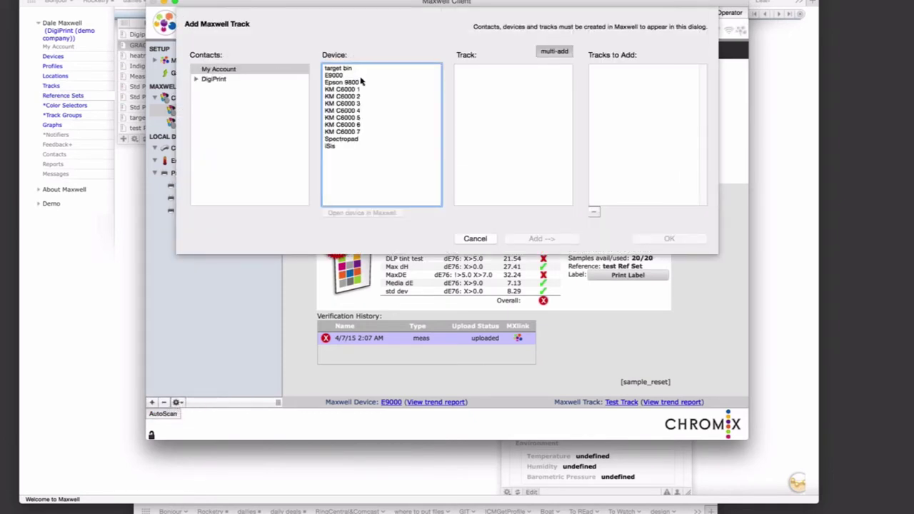
{"action": "left_click", "coordinate": [361, 76]}
{"action": "left_click", "coordinate": [362, 70]}
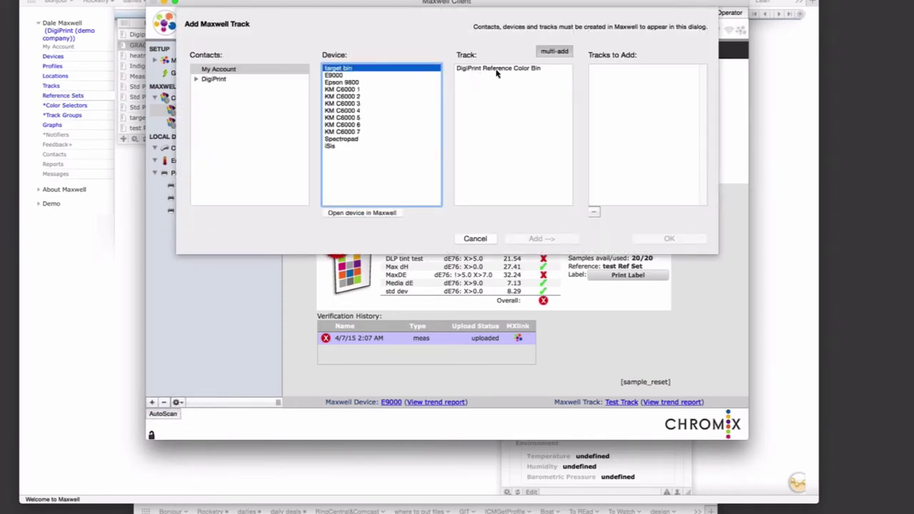
{"action": "left_click", "coordinate": [497, 69]}
{"action": "double_click", "coordinate": [537, 69]}
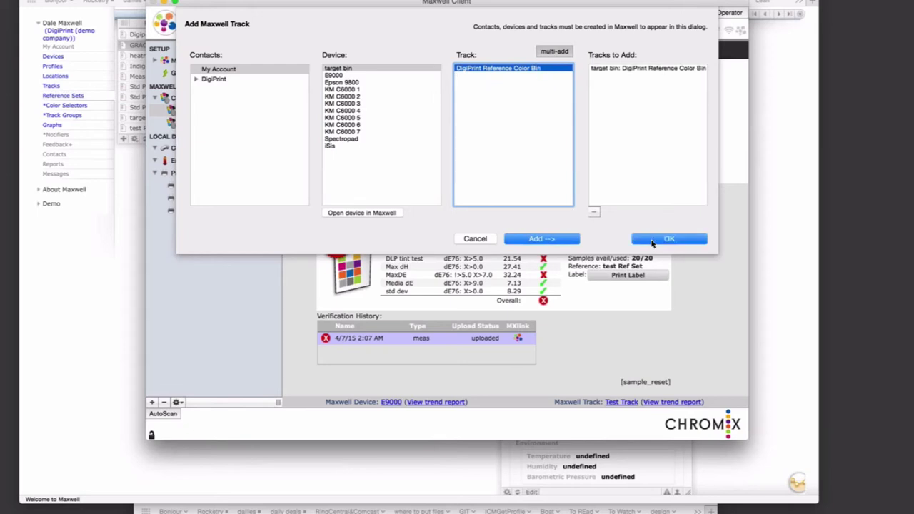
{"action": "left_click", "coordinate": [651, 241]}
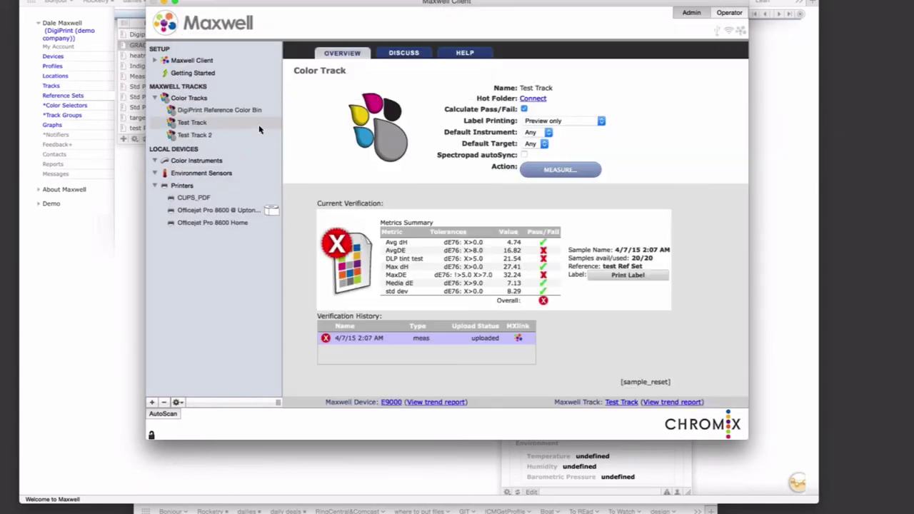
Start a measurement for the DigiPrint Reference Color Bin track and choose i1 iSis as its instrument
{"action": "left_click", "coordinate": [245, 112]}
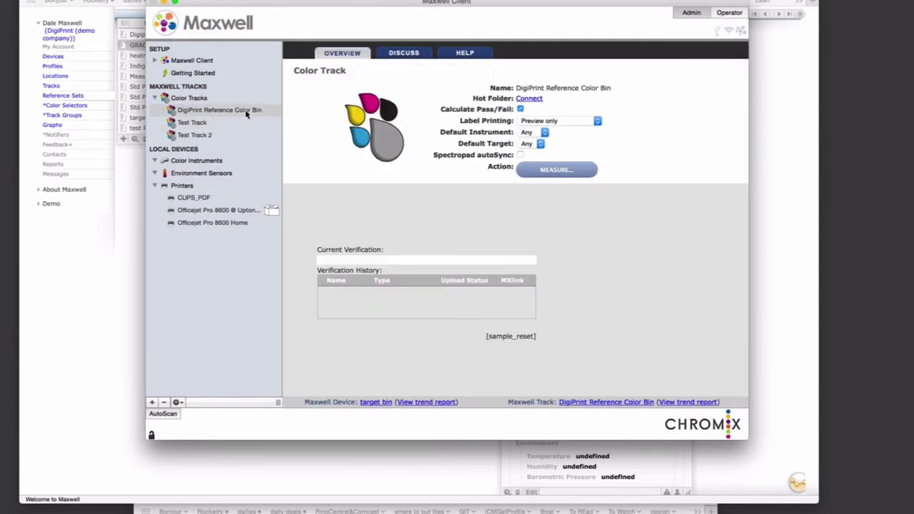
{"action": "left_click", "coordinate": [547, 170]}
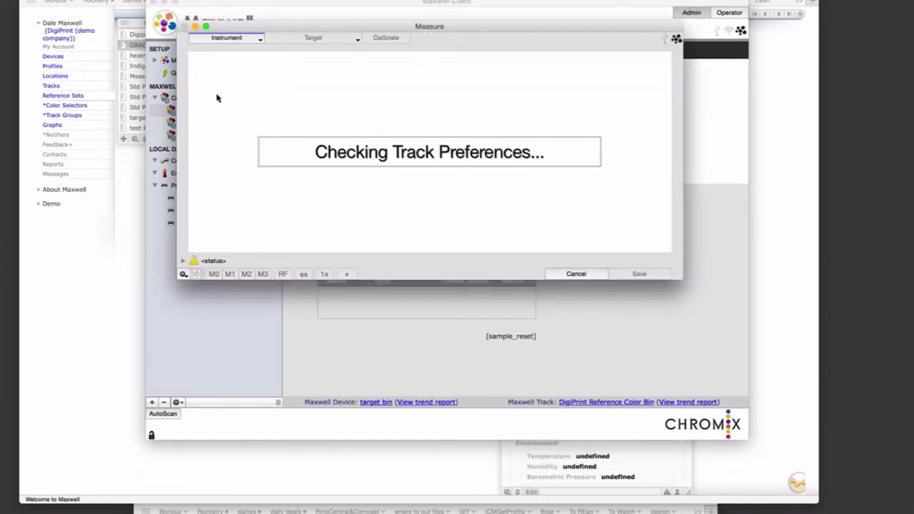
{"action": "left_click", "coordinate": [240, 39]}
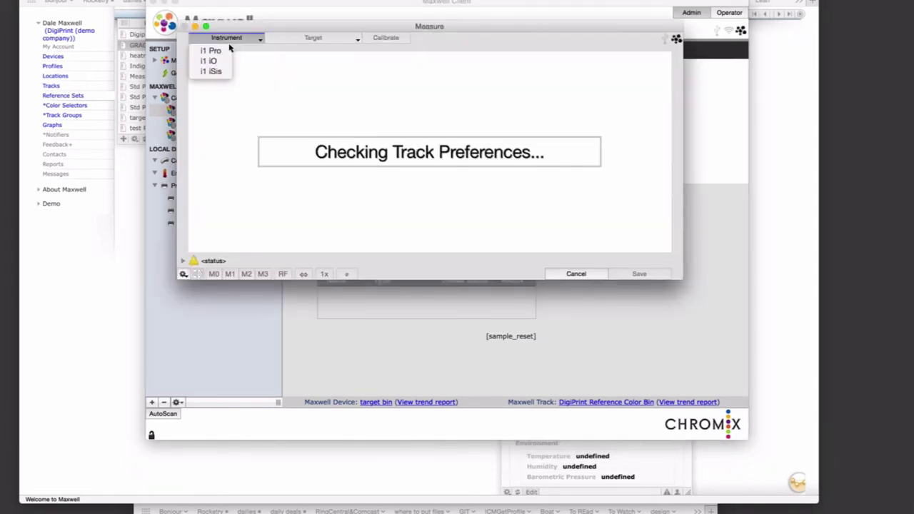
{"action": "left_click", "coordinate": [214, 72]}
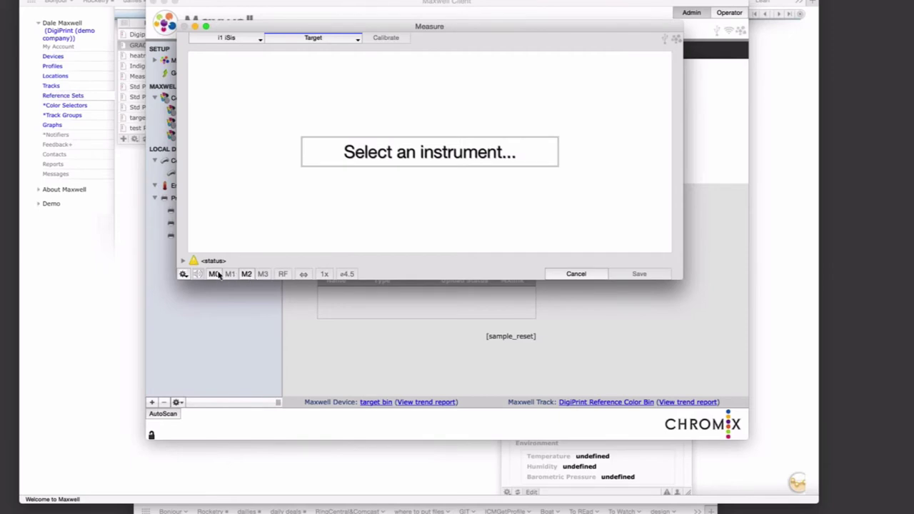
Try the M0 and M2 measurement conditions alternately, and leave M2 selected
{"action": "left_click", "coordinate": [216, 275]}
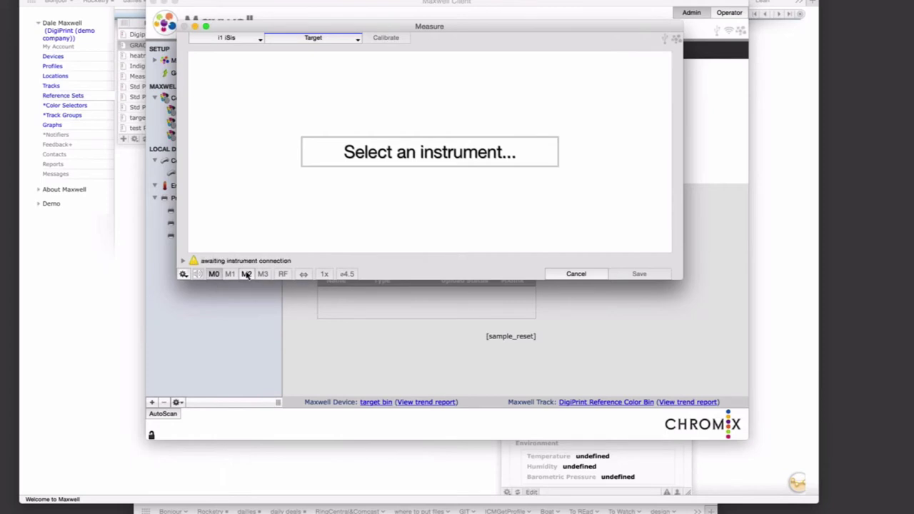
{"action": "left_click", "coordinate": [248, 275]}
{"action": "left_click", "coordinate": [216, 277]}
{"action": "left_click", "coordinate": [248, 276]}
Expand the measurement status details, inspect the refSet, coloraim0, approved and selected rows, collapse them, and cancel the measurement
{"action": "left_click", "coordinate": [183, 262]}
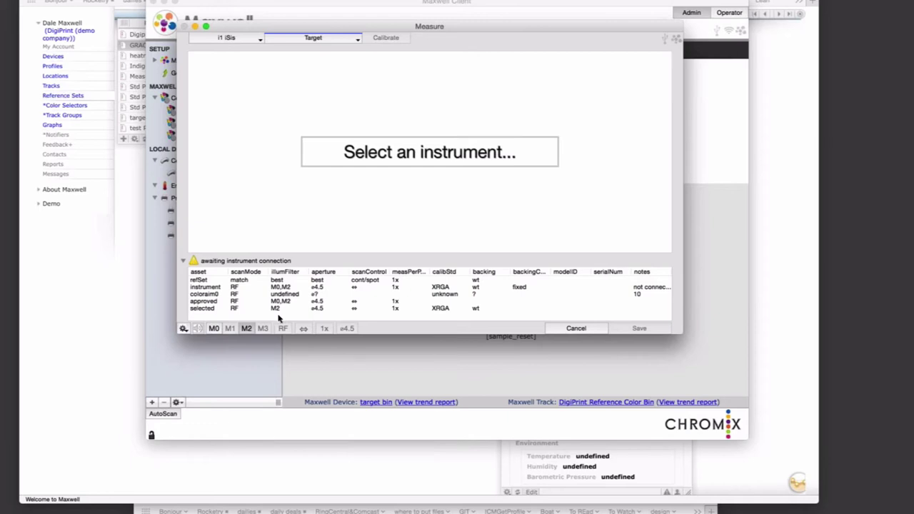
{"action": "left_click", "coordinate": [193, 280]}
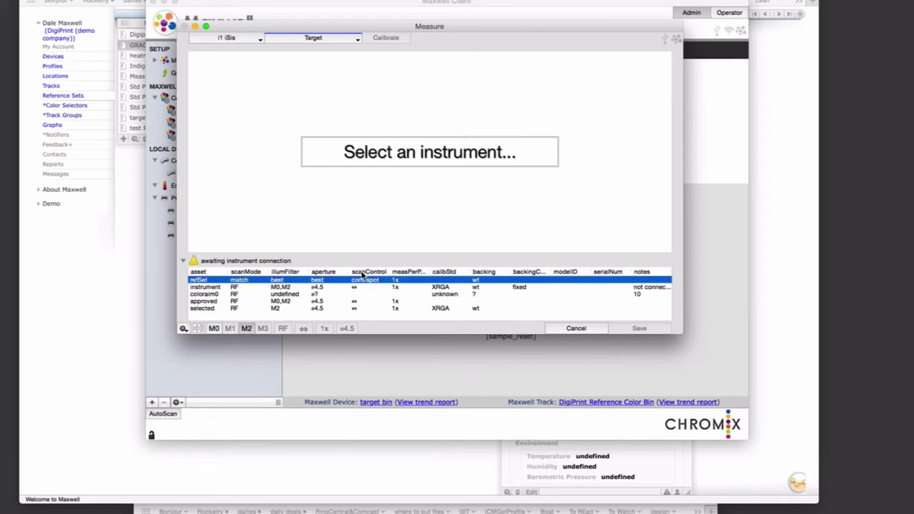
{"action": "left_click", "coordinate": [198, 294]}
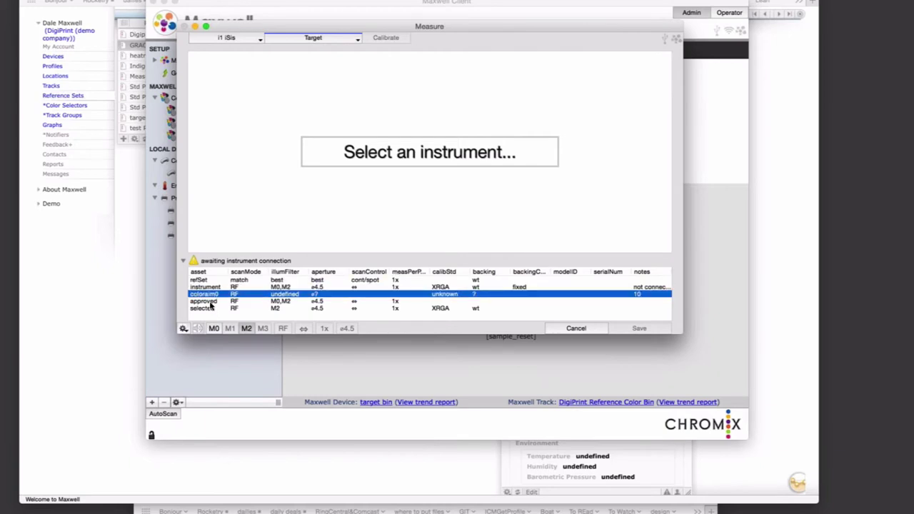
{"action": "left_click", "coordinate": [212, 302]}
{"action": "left_click", "coordinate": [210, 309]}
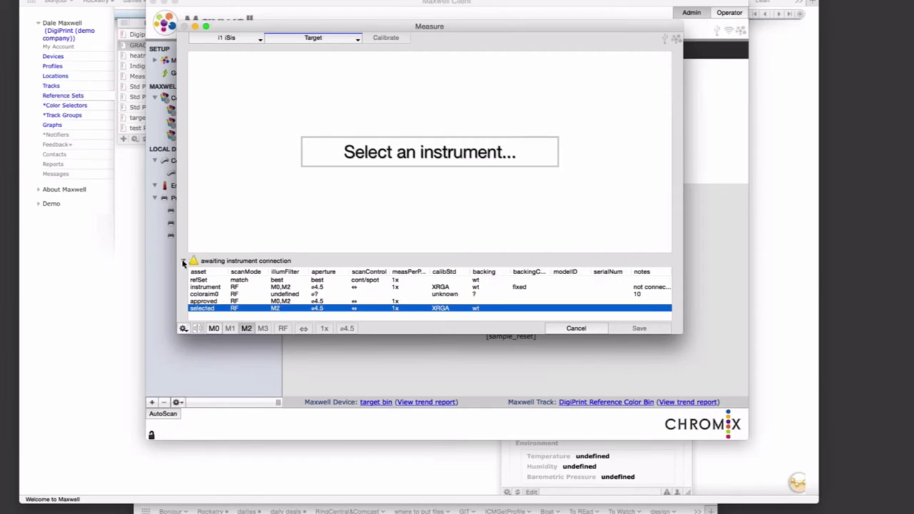
{"action": "left_click", "coordinate": [183, 262]}
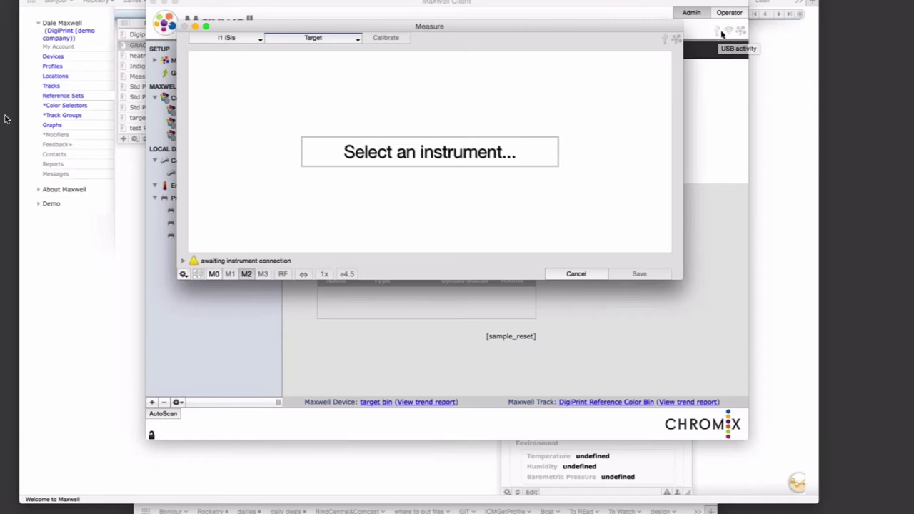
{"action": "left_click", "coordinate": [575, 277]}
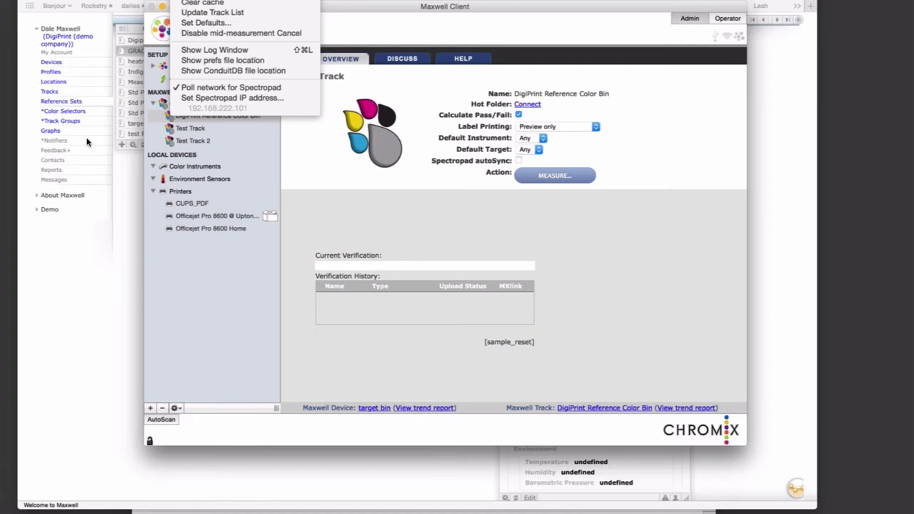
Open the Maxwell Client defaults and review the printing and instrument options for newly added tracks, keeping Preview only and Any
{"action": "left_click", "coordinate": [200, 23]}
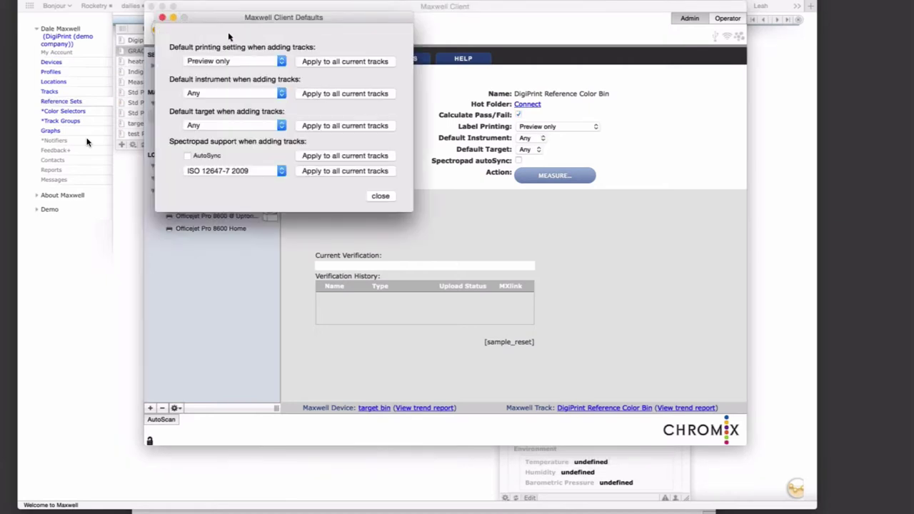
{"action": "left_click_drag", "start_coordinate": [269, 29], "coordinate": [388, 62]}
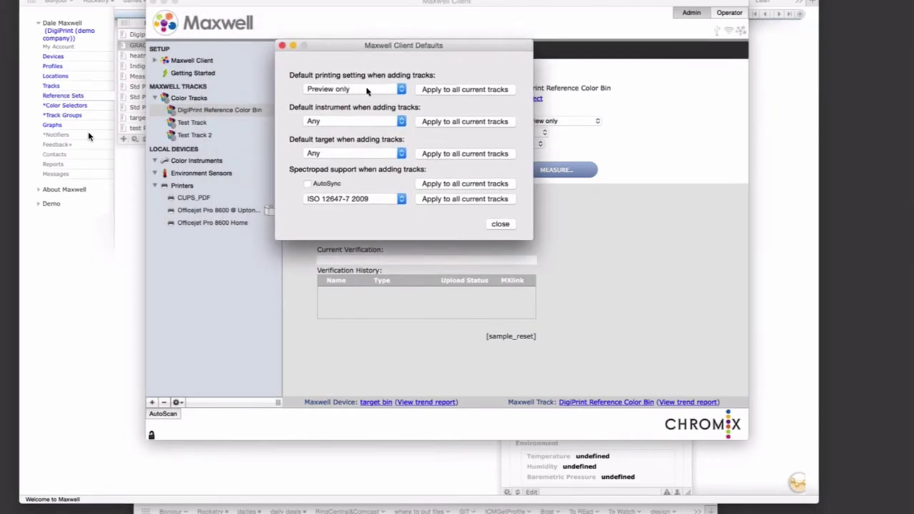
{"action": "left_click", "coordinate": [365, 91]}
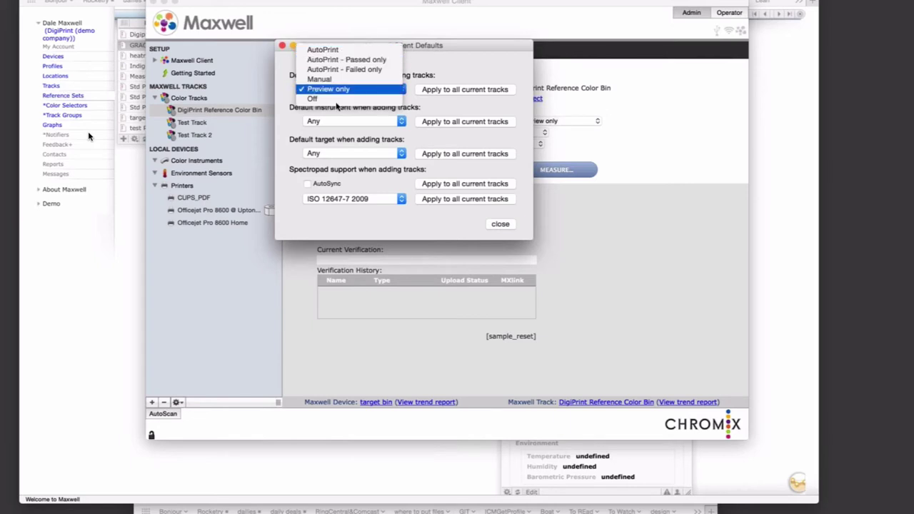
{"action": "left_click", "coordinate": [426, 60]}
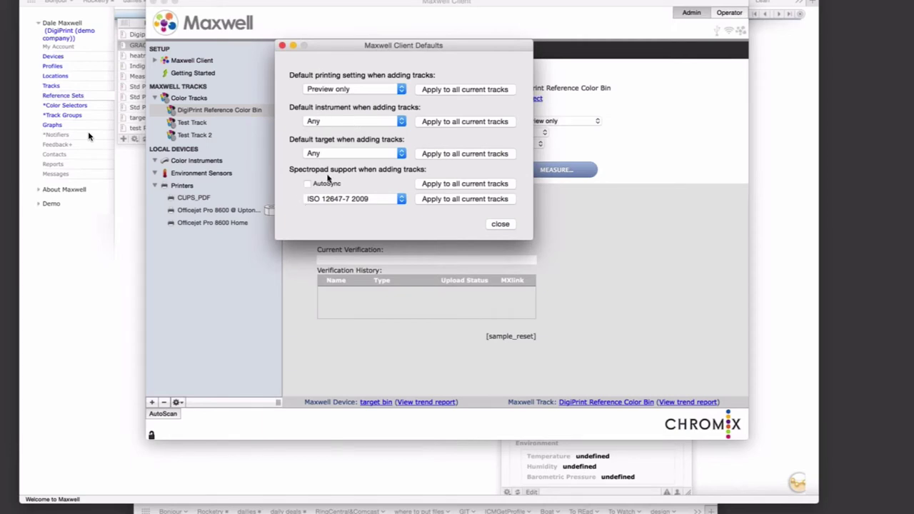
{"action": "left_click", "coordinate": [357, 123]}
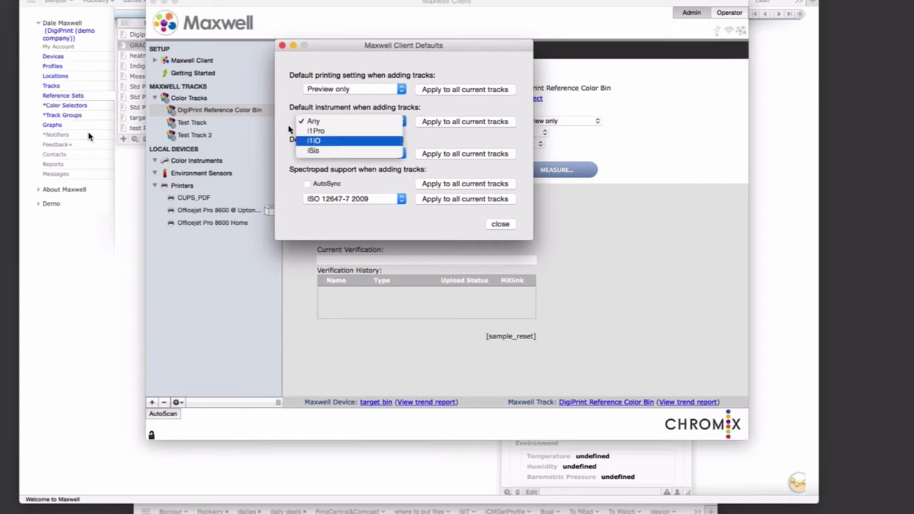
{"action": "left_click", "coordinate": [335, 122]}
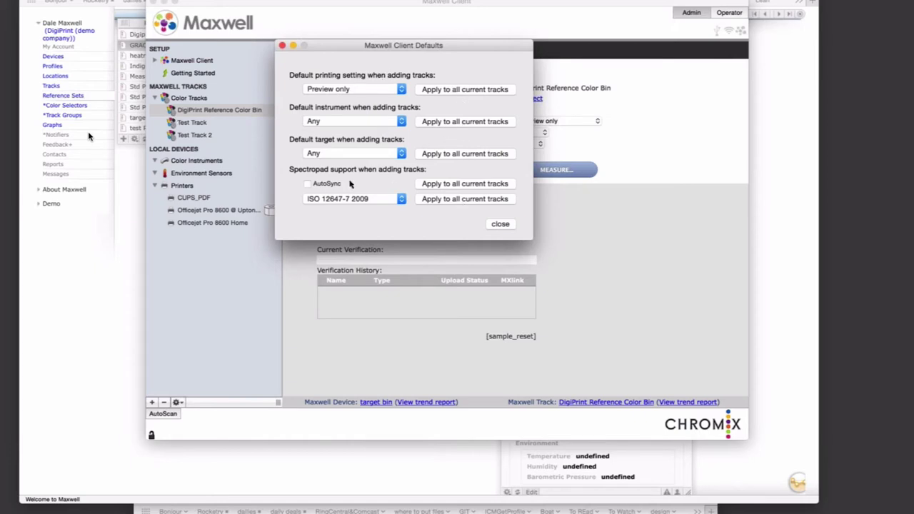
Keep Preview only as the default printing setting, apply it to all current tracks, and close the defaults
{"action": "left_click", "coordinate": [351, 92]}
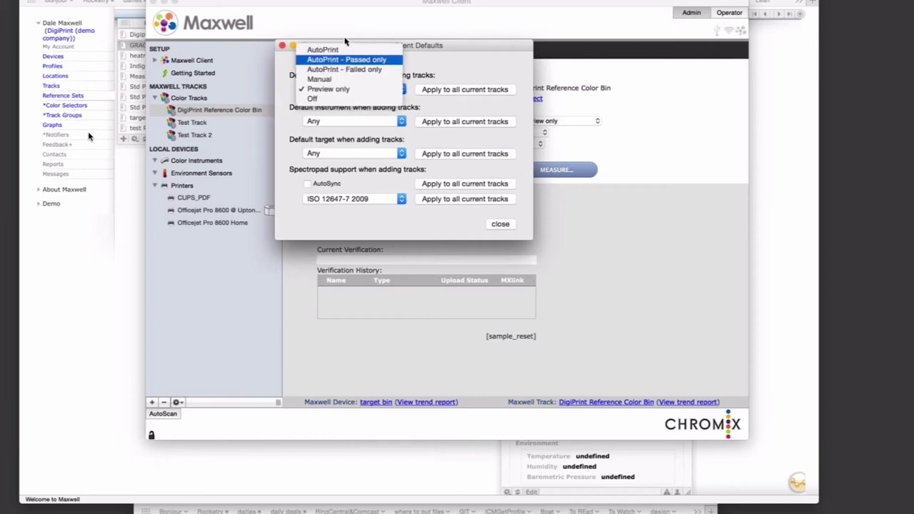
{"action": "left_click", "coordinate": [351, 88]}
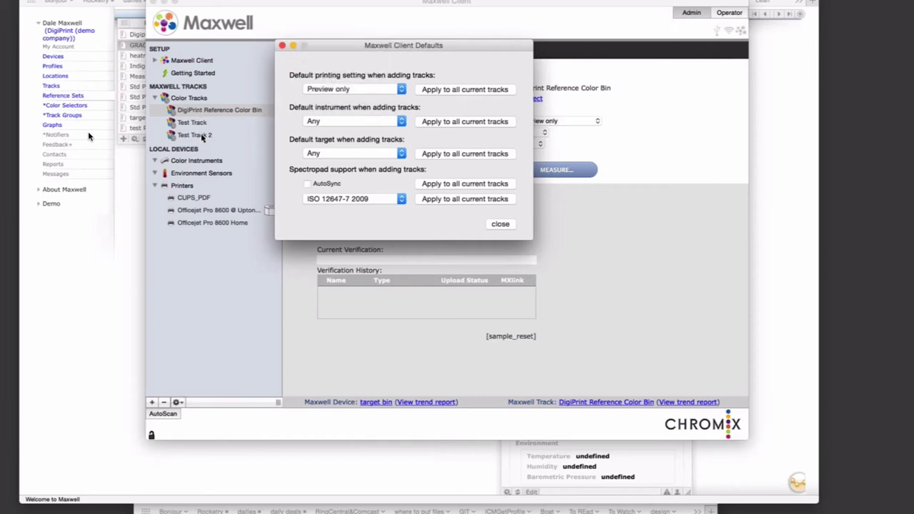
{"action": "left_click", "coordinate": [456, 93]}
{"action": "left_click", "coordinate": [501, 225]}
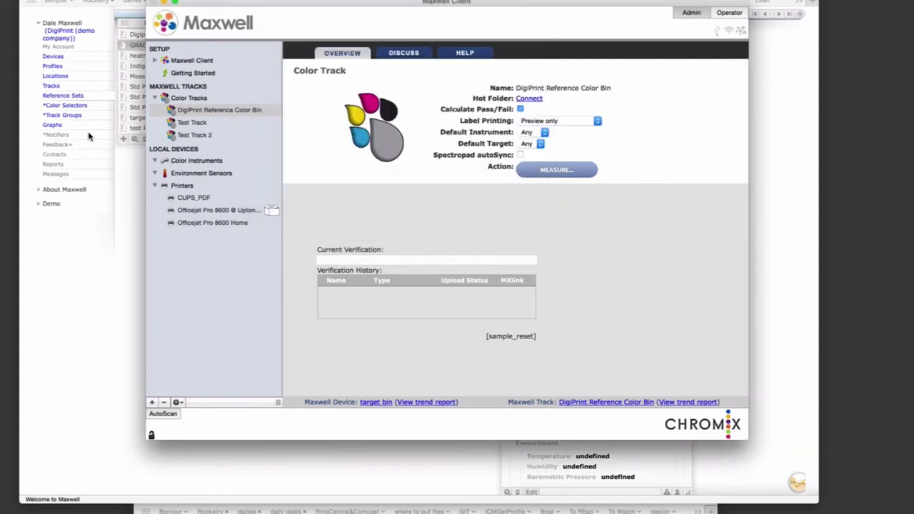
Show the log window, turn off filtering of log and poll events, and move the main window beside the log
{"action": "left_click", "coordinate": [207, 44]}
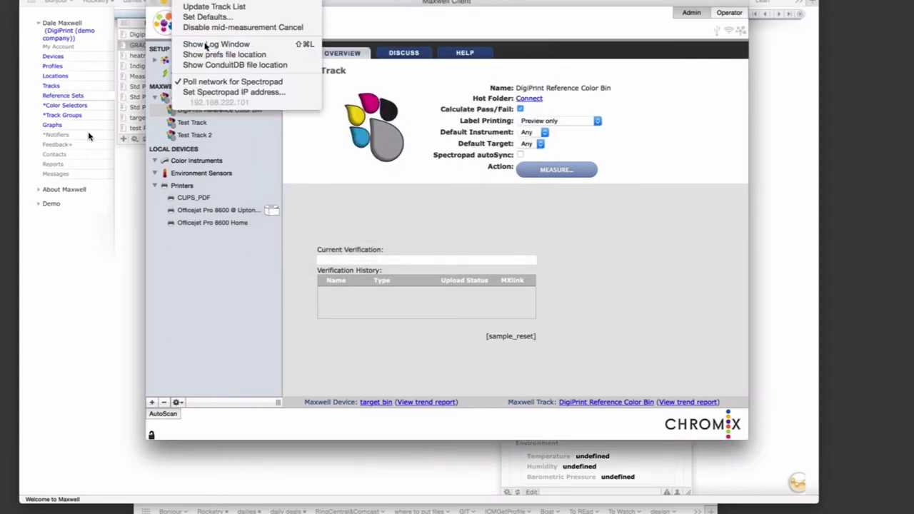
{"action": "left_click_drag", "start_coordinate": [205, 20], "coordinate": [205, 1]}
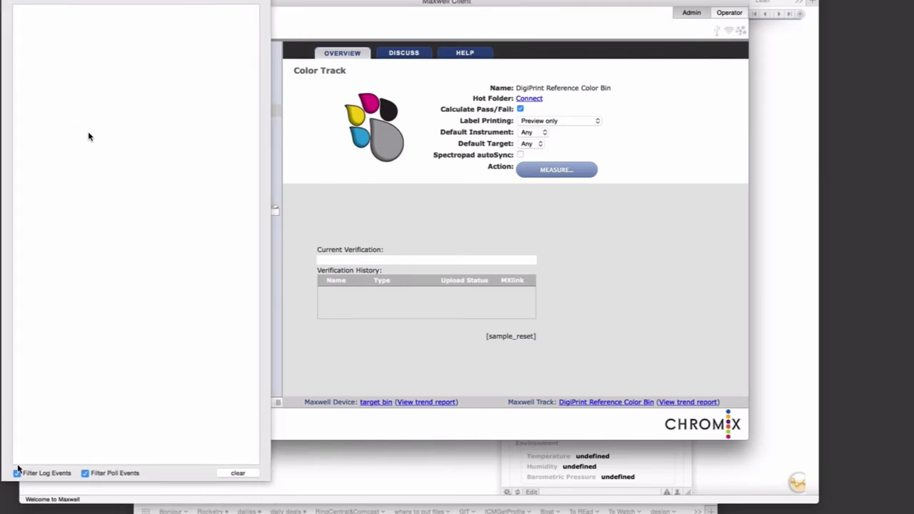
{"action": "left_click", "coordinate": [57, 476]}
{"action": "left_click", "coordinate": [85, 475]}
{"action": "left_click_drag", "start_coordinate": [445, 2], "coordinate": [570, 12]}
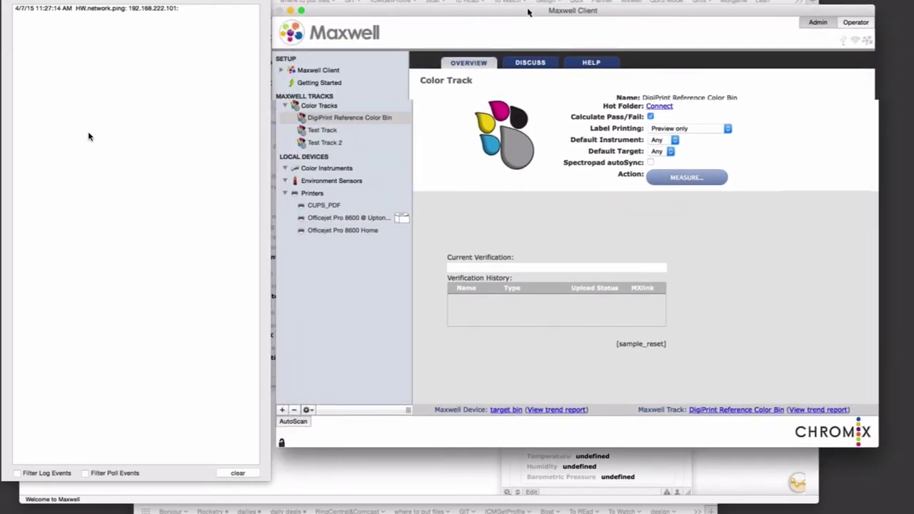
Switch between Test Track, Test Track 2 and DigiPrint Reference Color Bin to observe the events being logged
{"action": "left_click", "coordinate": [336, 132]}
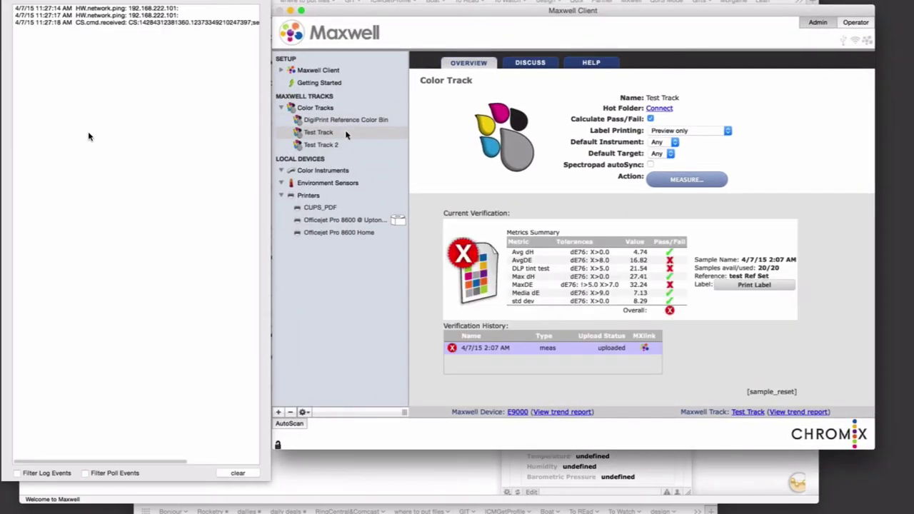
{"action": "left_click", "coordinate": [341, 145]}
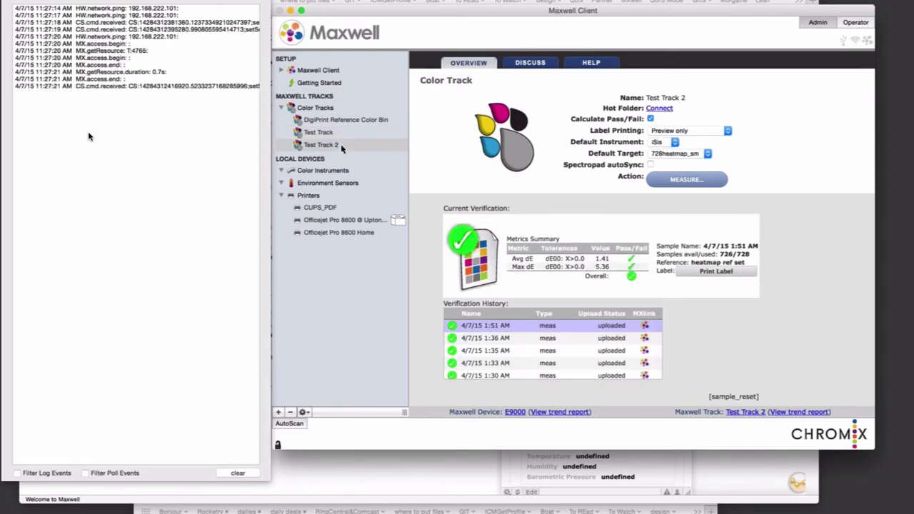
{"action": "left_click", "coordinate": [341, 133]}
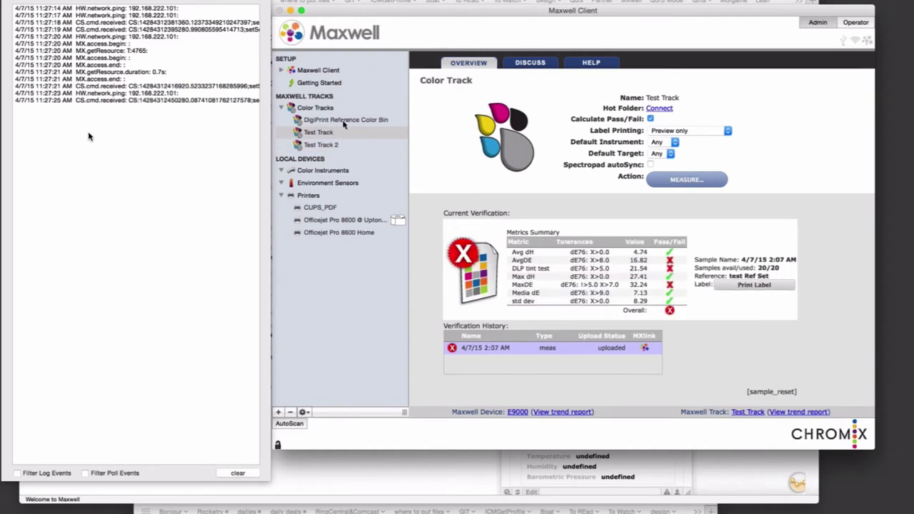
{"action": "left_click", "coordinate": [344, 120]}
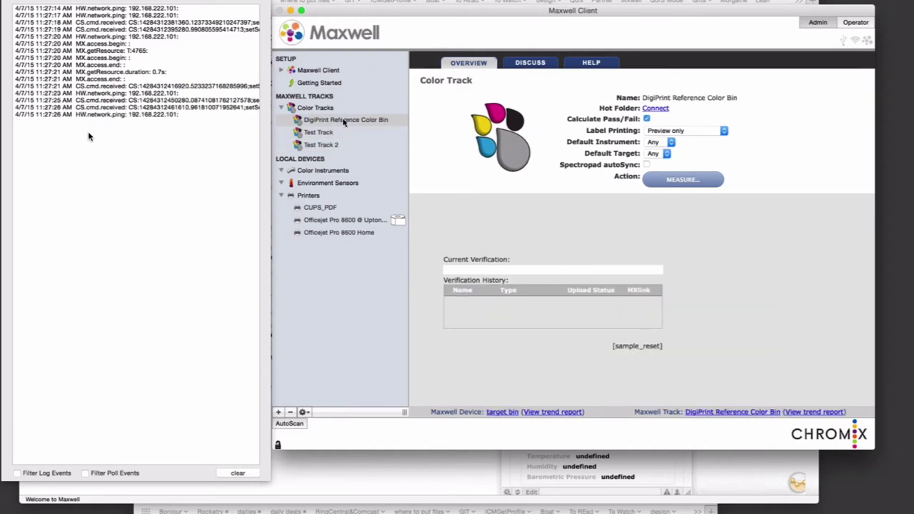
Turn filtering of log and poll events back on, and clear the log
{"action": "left_click", "coordinate": [18, 474]}
{"action": "left_click", "coordinate": [85, 473]}
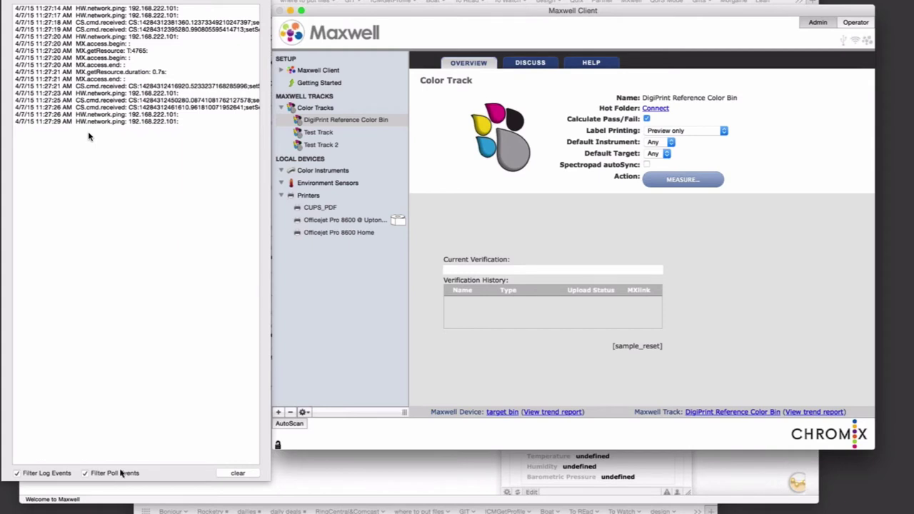
{"action": "left_click", "coordinate": [227, 475]}
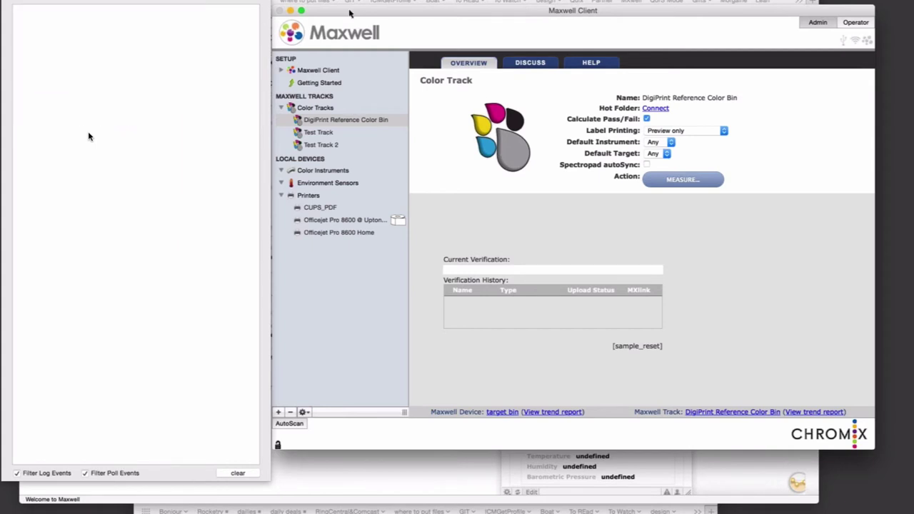
{"action": "left_click_drag", "start_coordinate": [350, 13], "coordinate": [347, 10]}
{"action": "left_click", "coordinate": [193, 1]}
{"action": "left_click", "coordinate": [89, 137]}
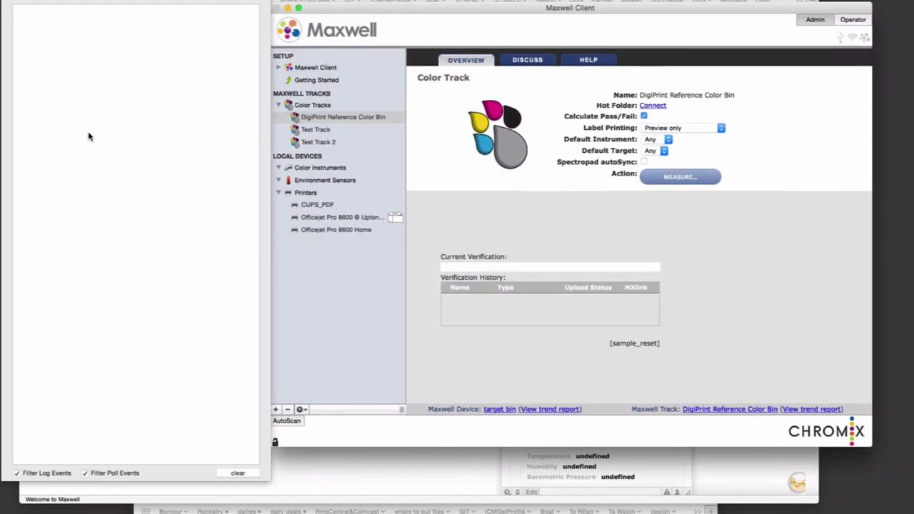